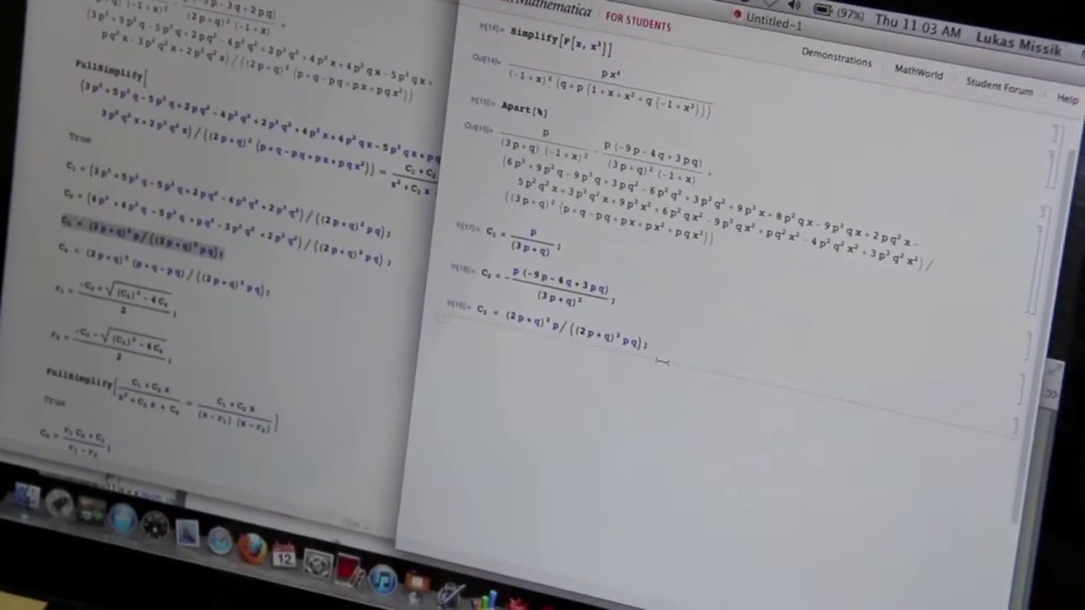
Evaluate the C3 definition as In[19], then switch to the Generating Function Coefficient Generator notebook.
{"action": "key", "text": "shift+Return"}
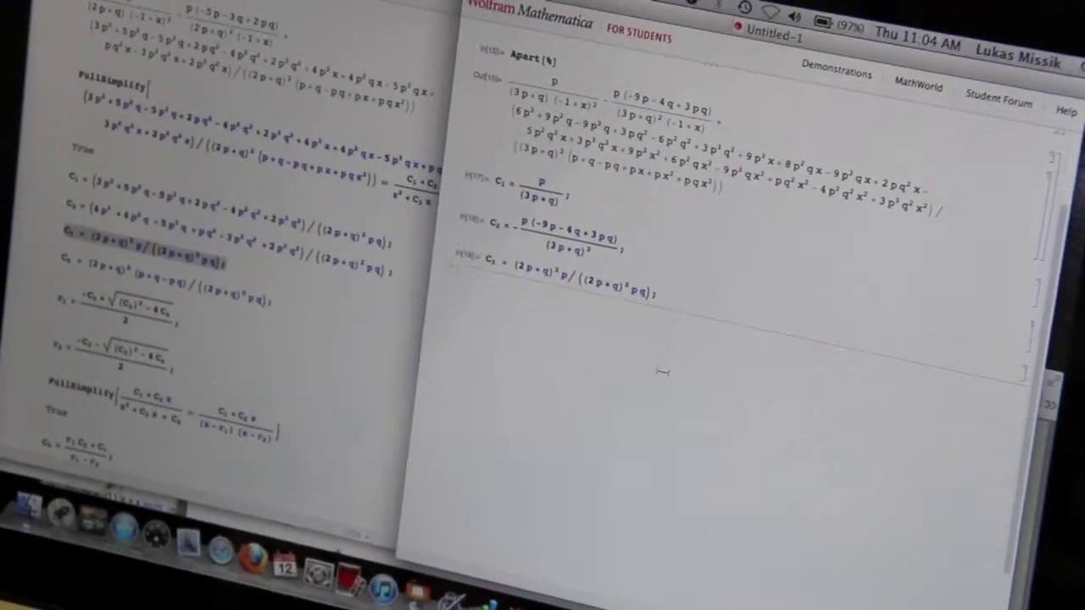
{"action": "key", "text": "F10"}
{"action": "left_click", "coordinate": [593, 360]}
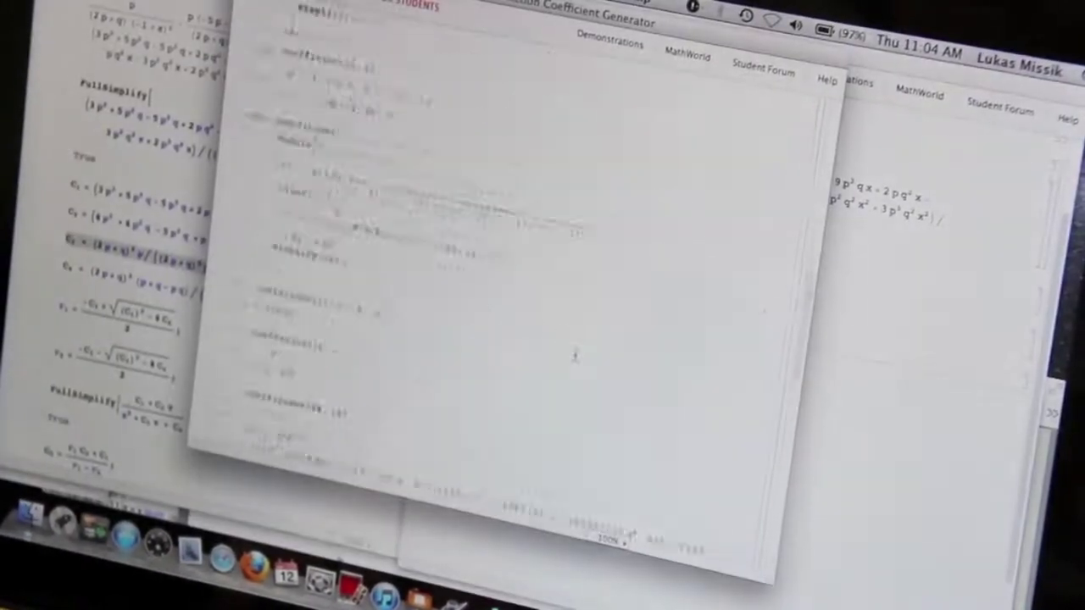